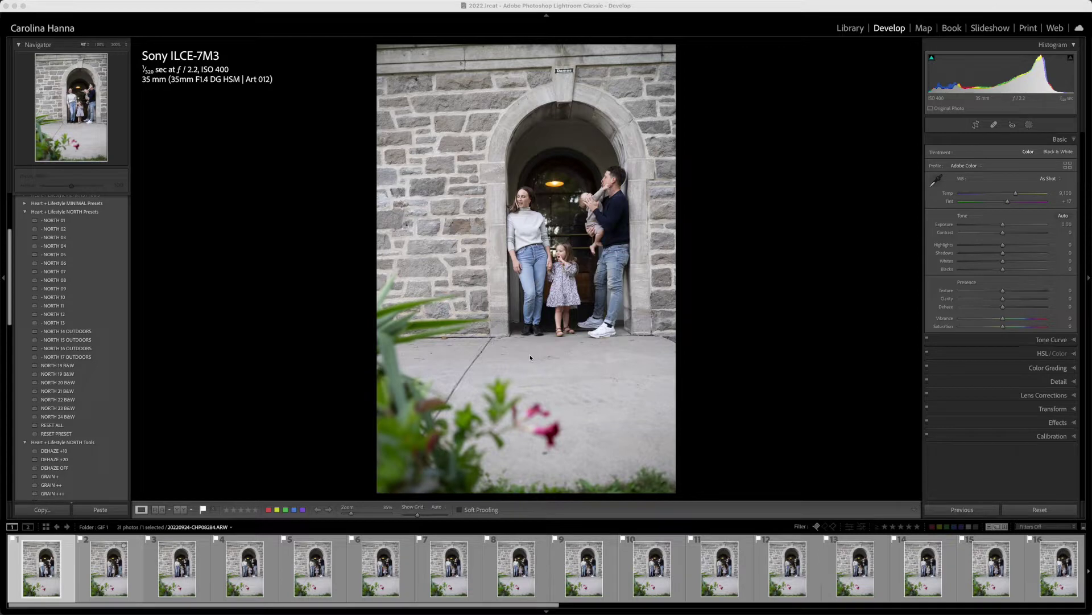
Apply Upright Auto to straighten the first archway photo's verticals, then show Lens Corrections
click(207, 480)
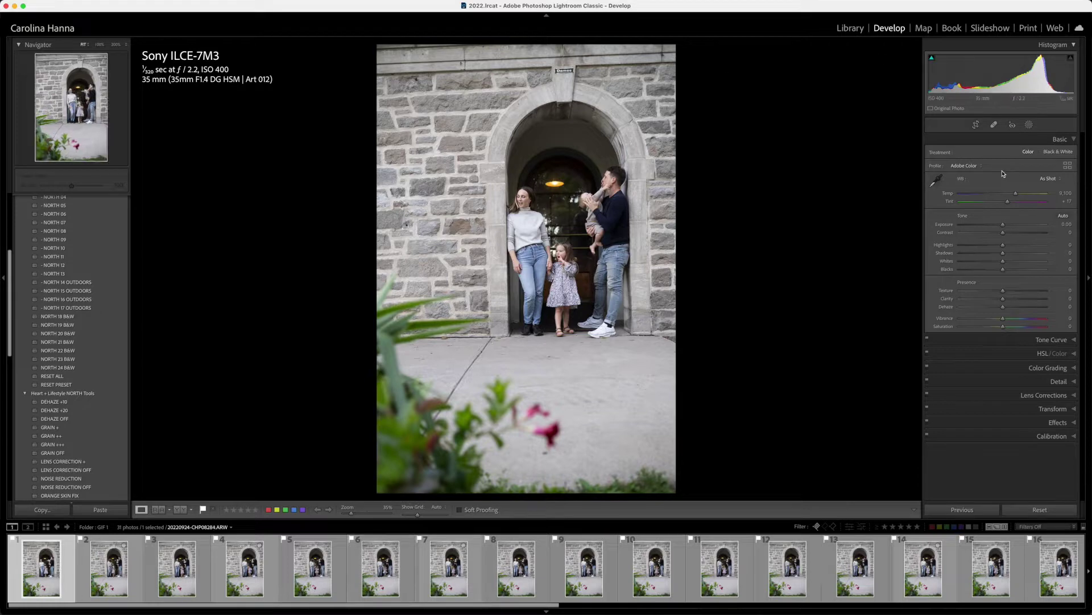
click(977, 125)
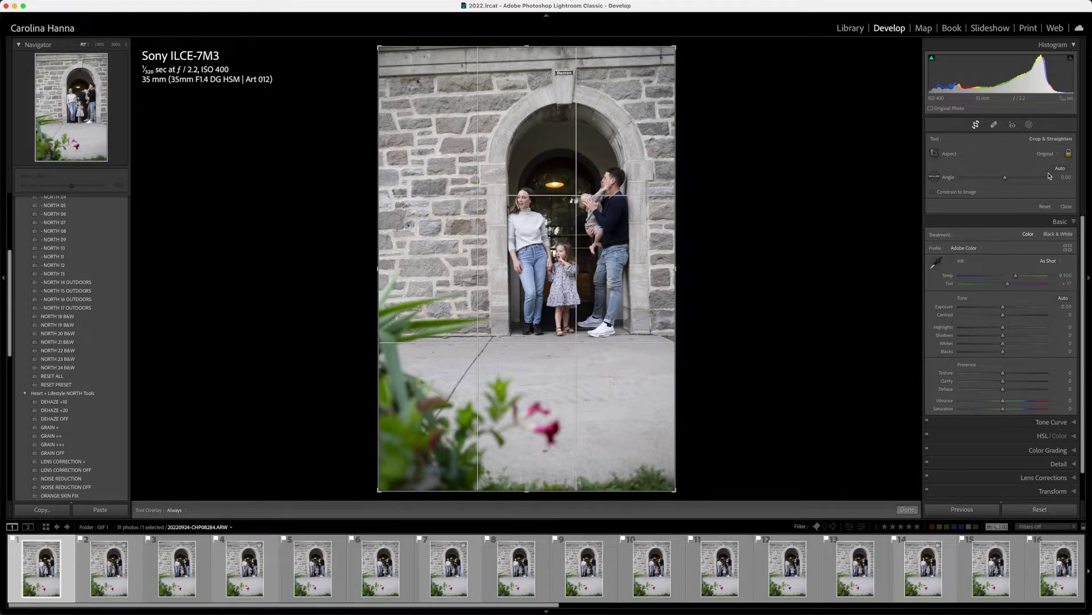
click(1067, 207)
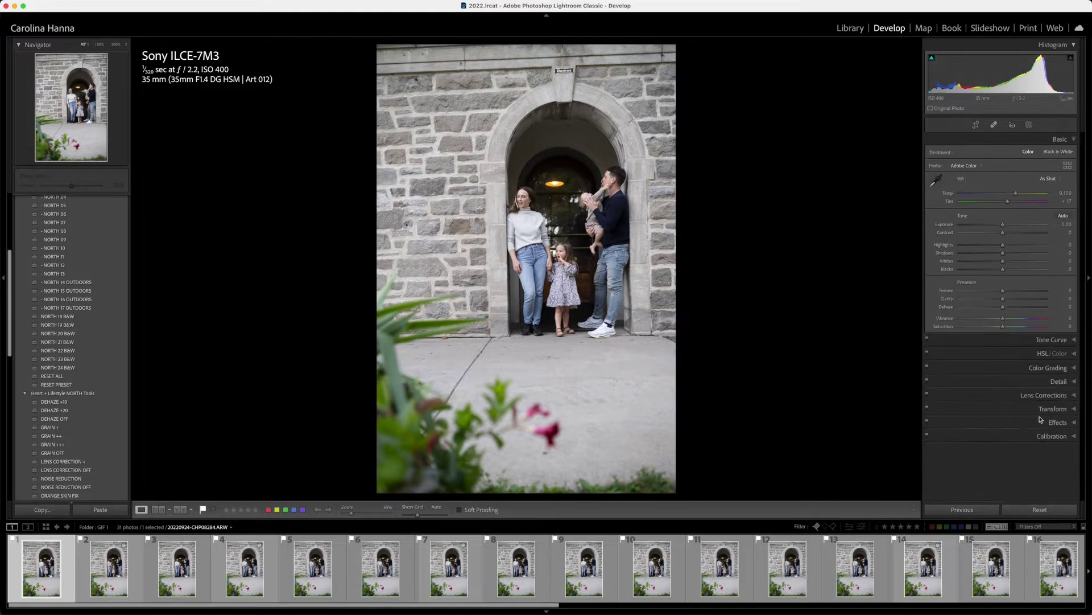
click(1051, 412)
click(1001, 248)
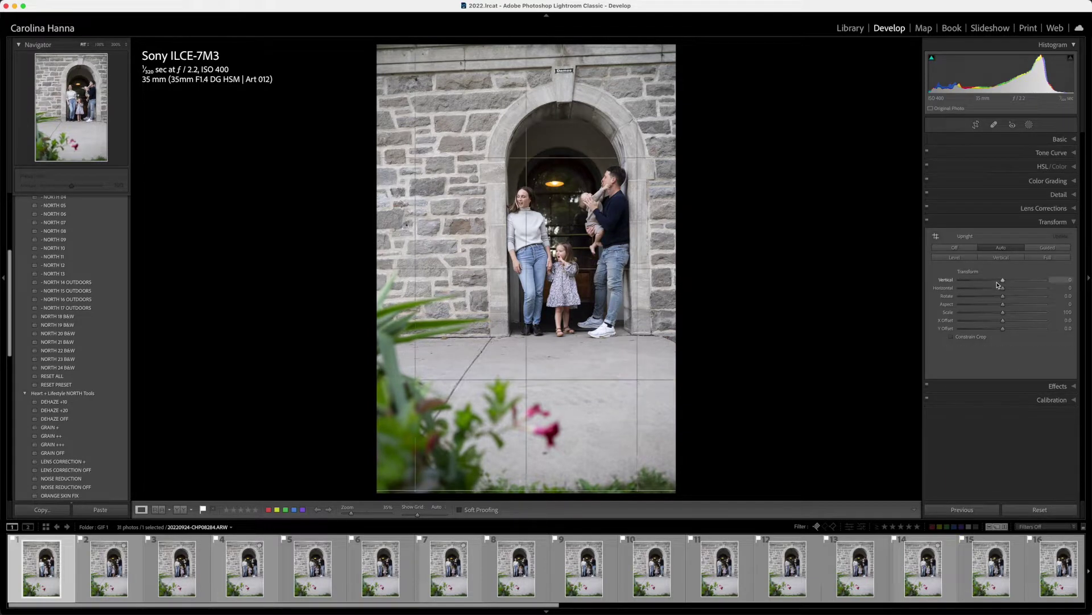
click(1018, 208)
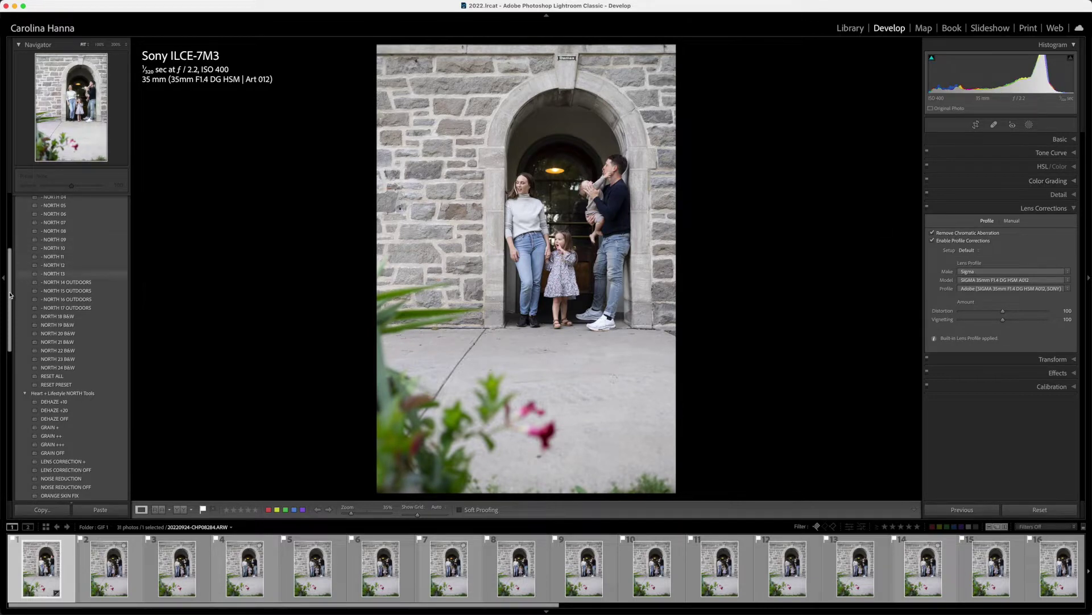
scroll(10, 294, up, 2)
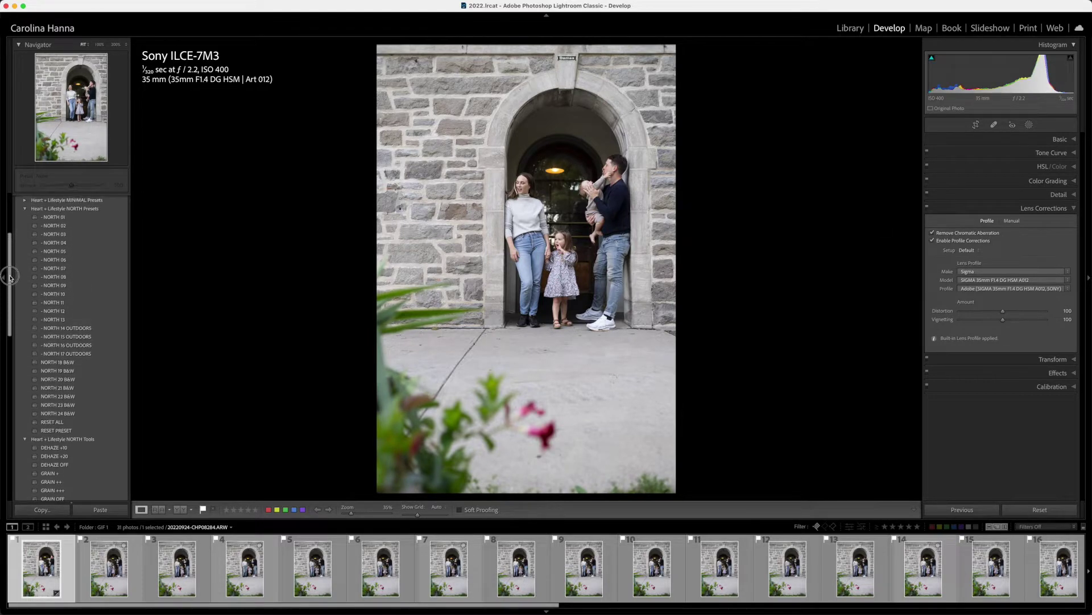
Apply the NORTH 09 preset and warm the Temp slider to 9,933 in the Basic panel
click(59, 289)
click(1060, 138)
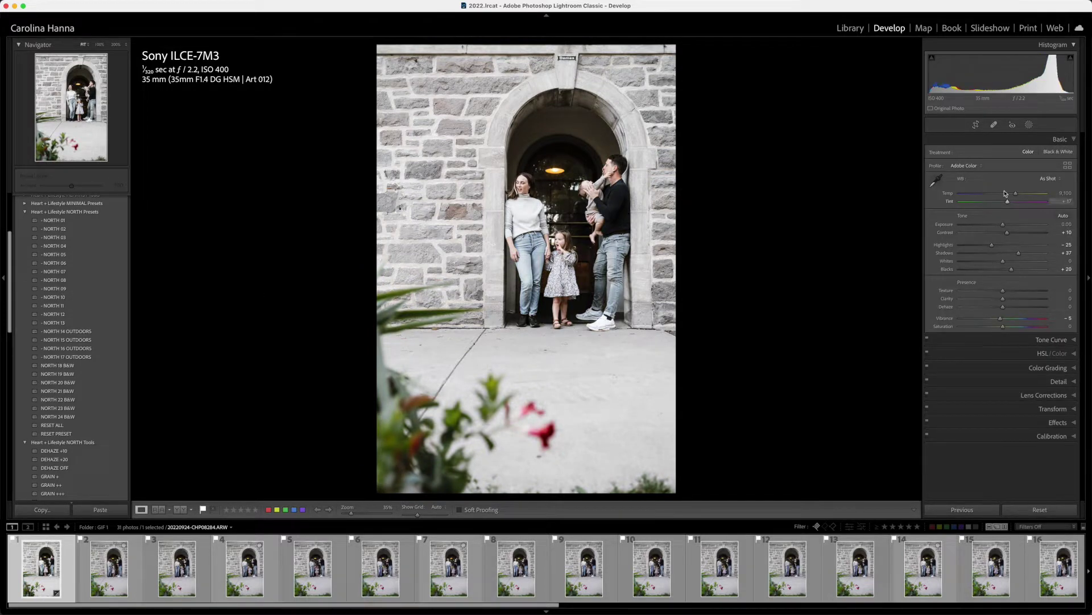
drag(1016, 194, 1002, 226)
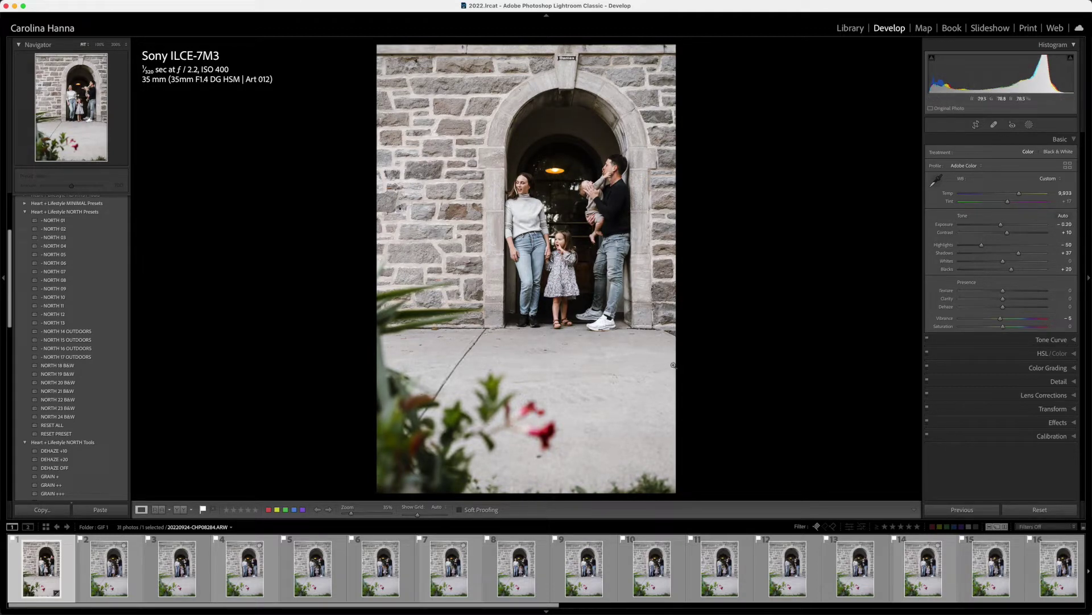
Select all 31 burst photos and synchronize the first photo's settings to them
key(super+a)
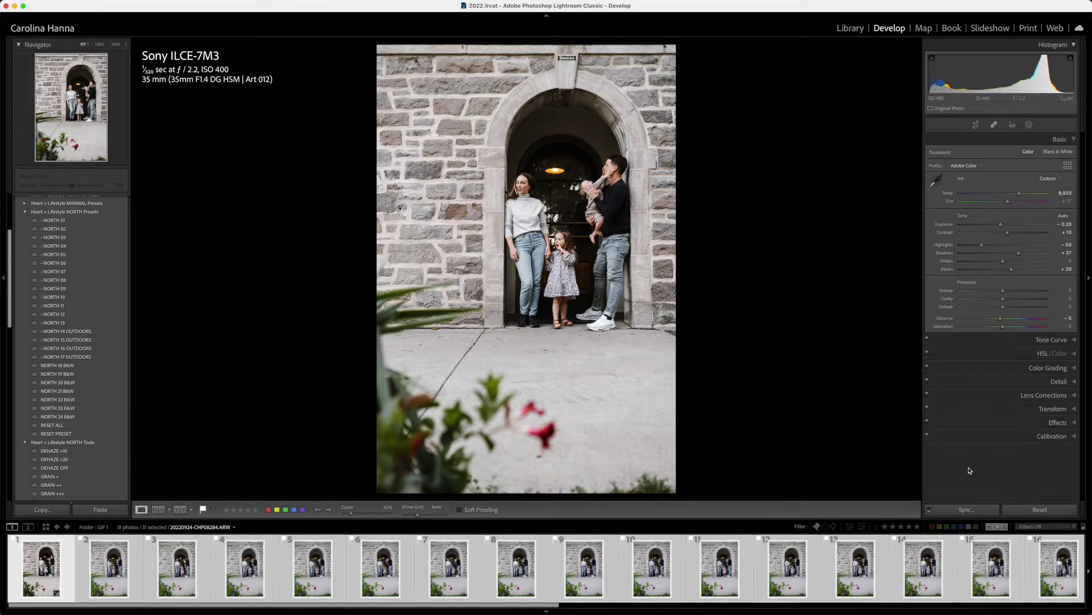
click(967, 510)
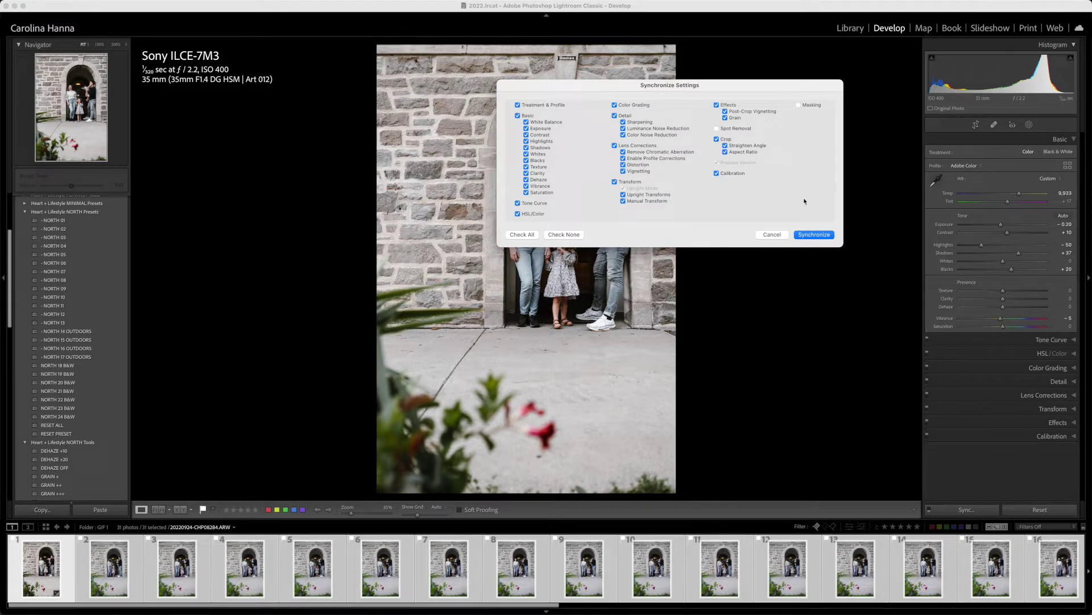
click(813, 236)
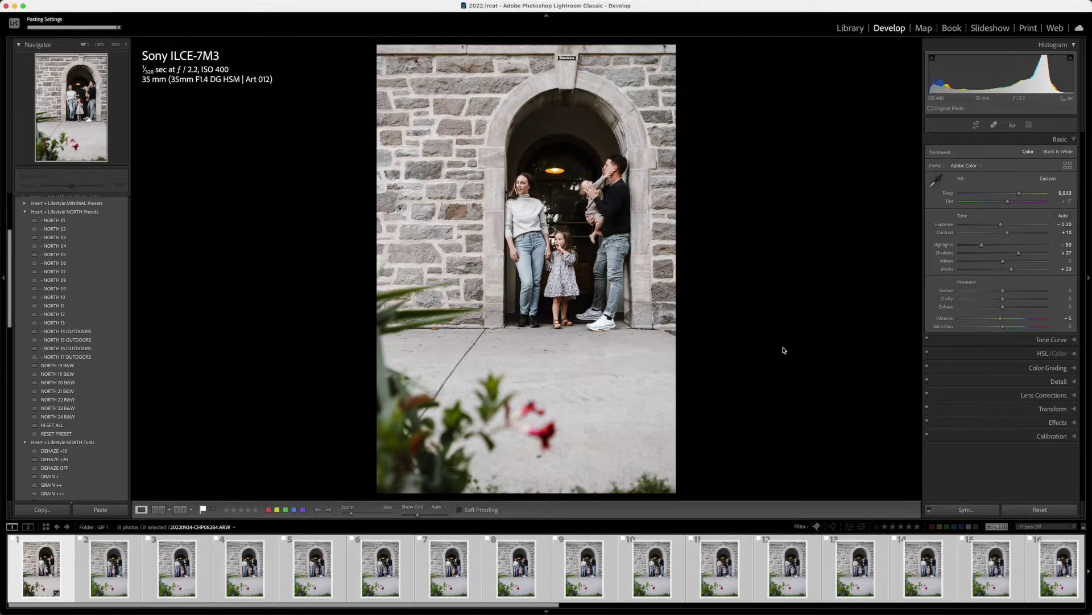
Step through the burst from photo 2 to review the synced edits, then reselect all photos
click(87, 572)
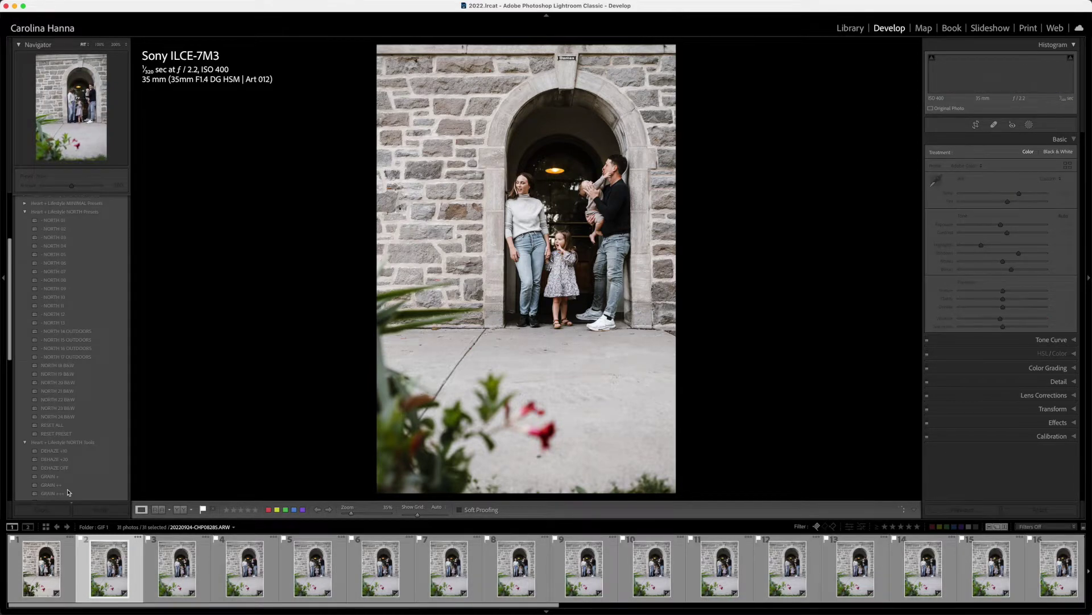
key(Right)
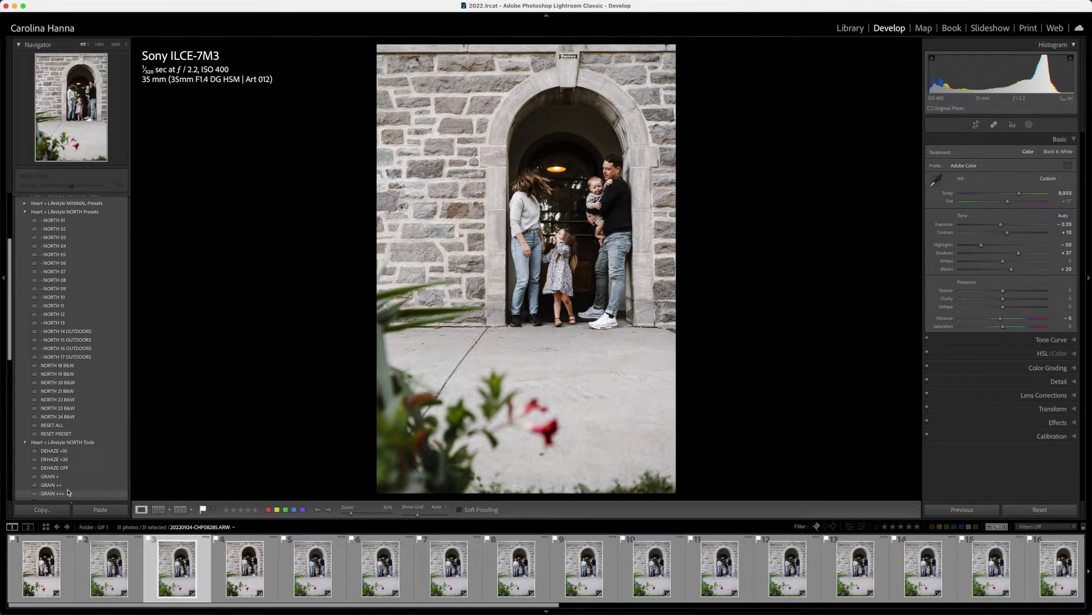
key(Right)
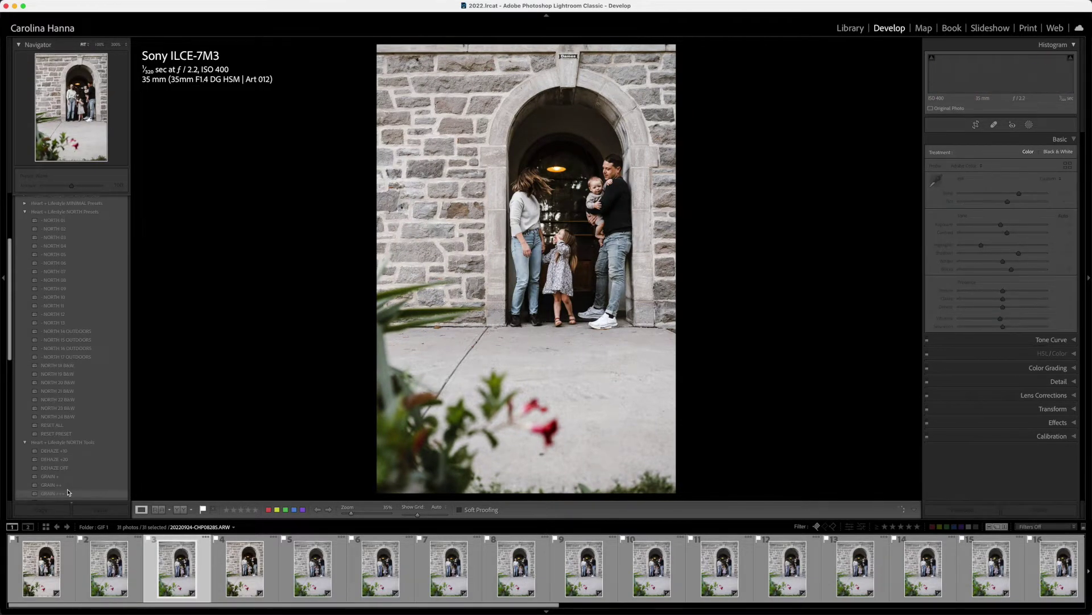
key(Right)
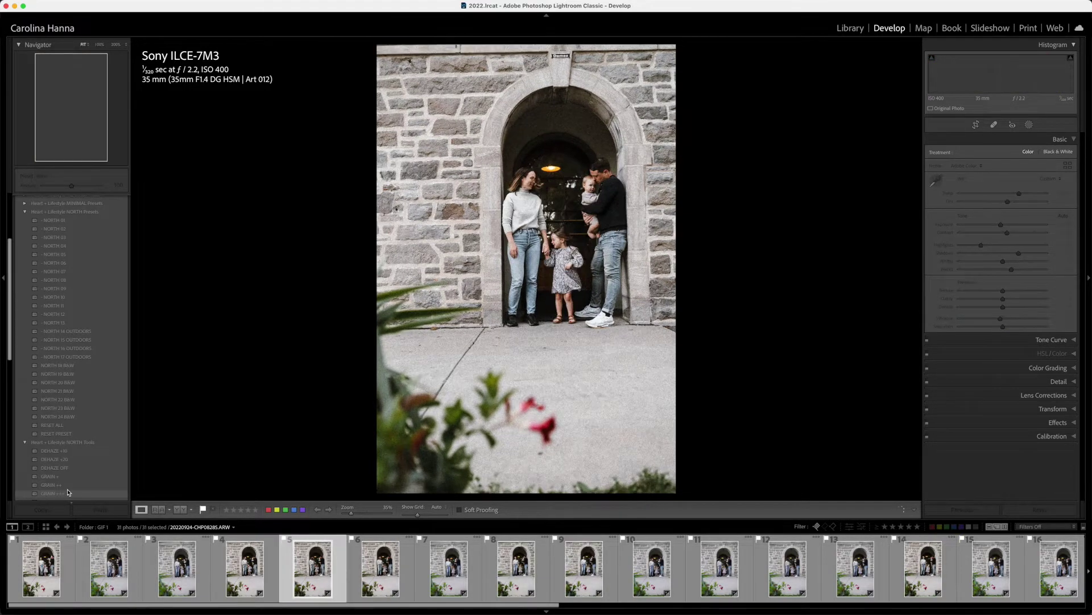
key(Right)
key(Right)
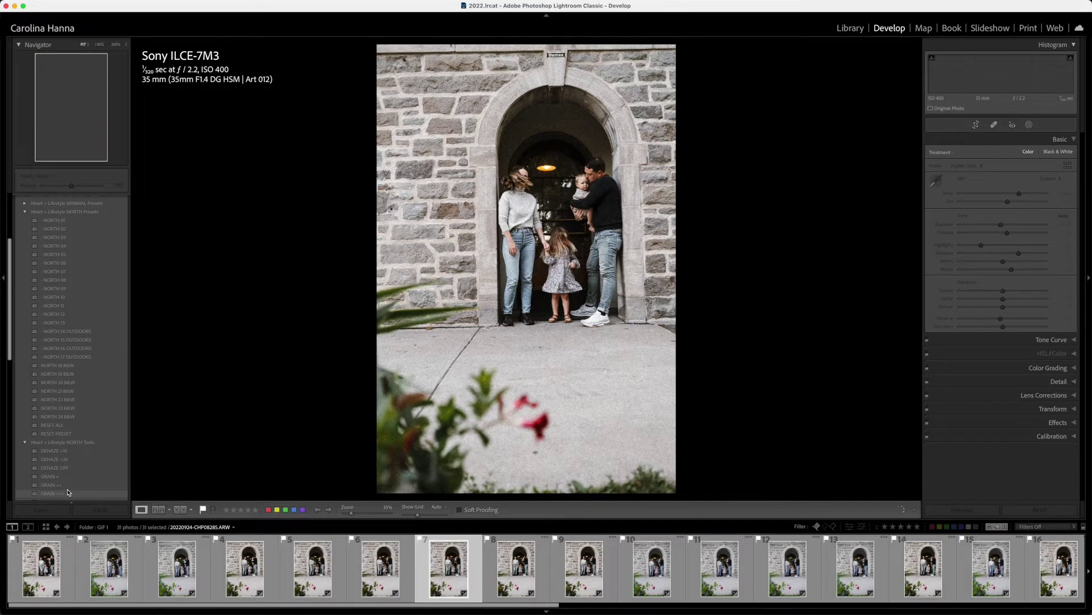
key(Right)
key(Right)
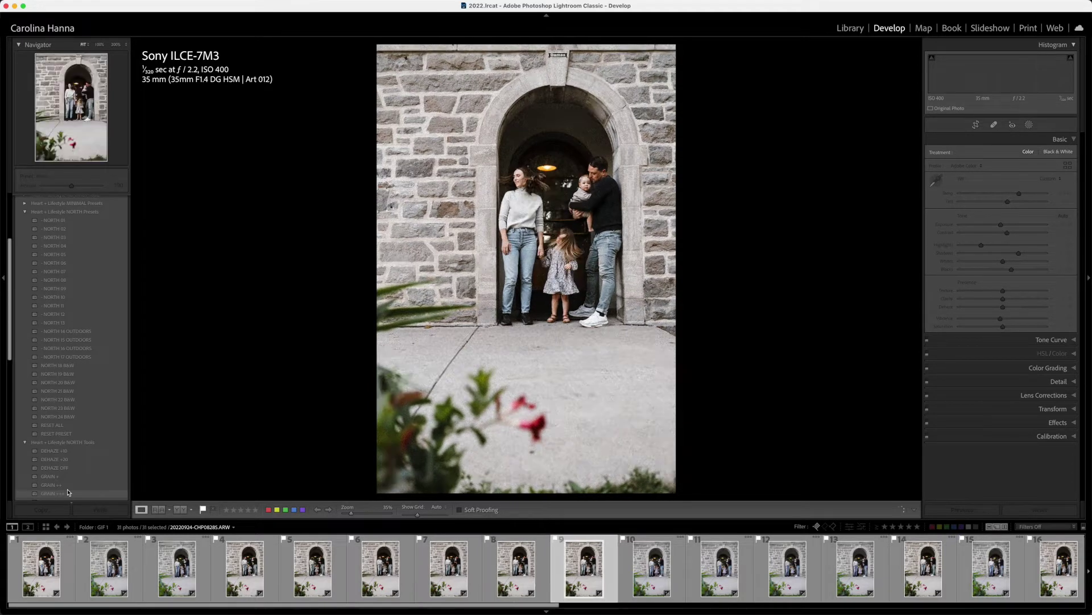
key(Right)
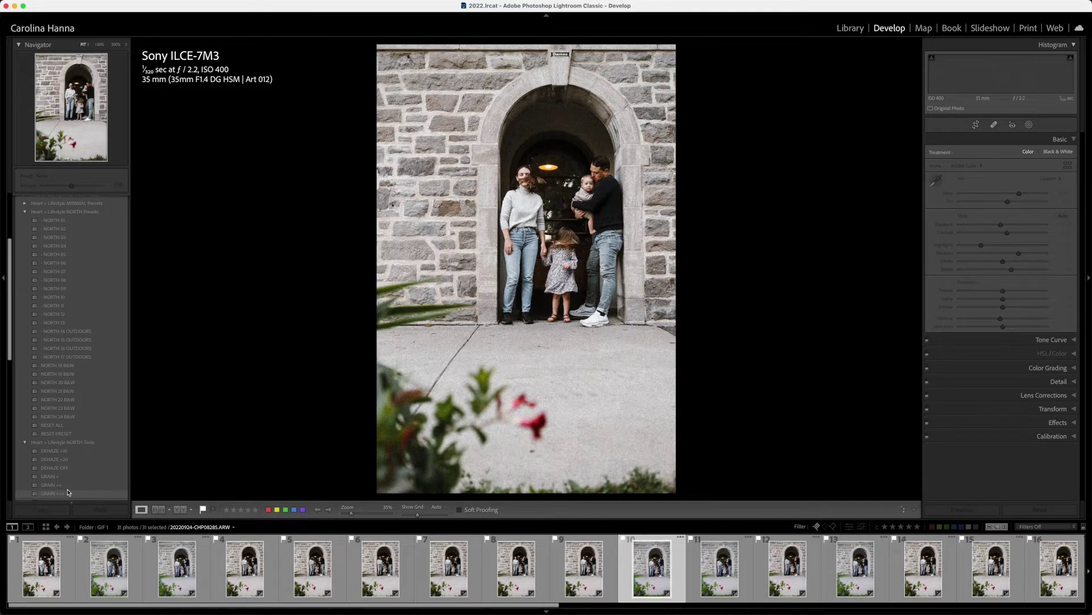
key(Right)
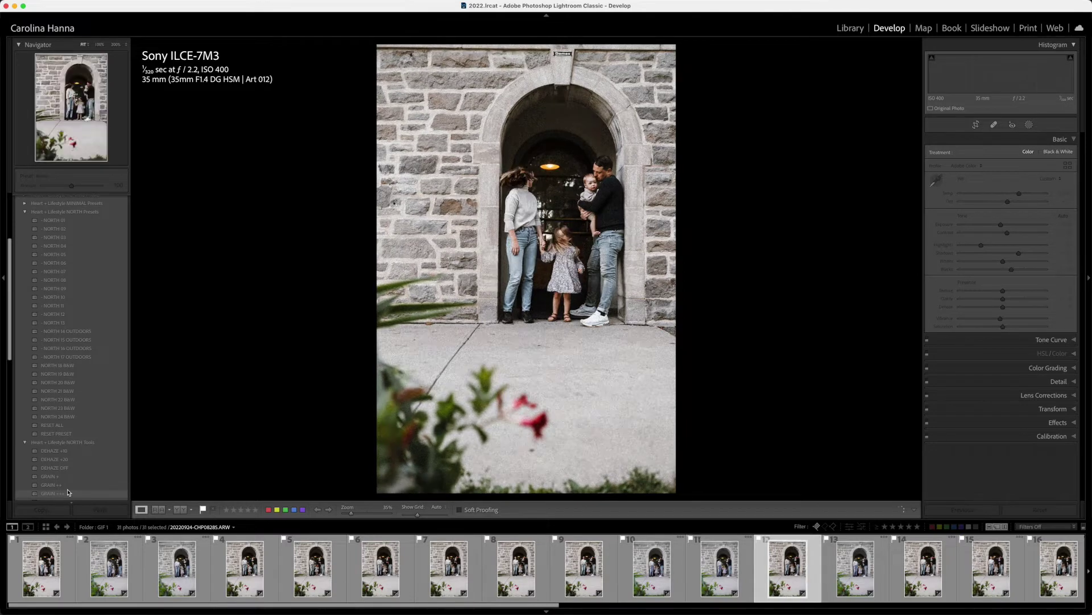
key(Right)
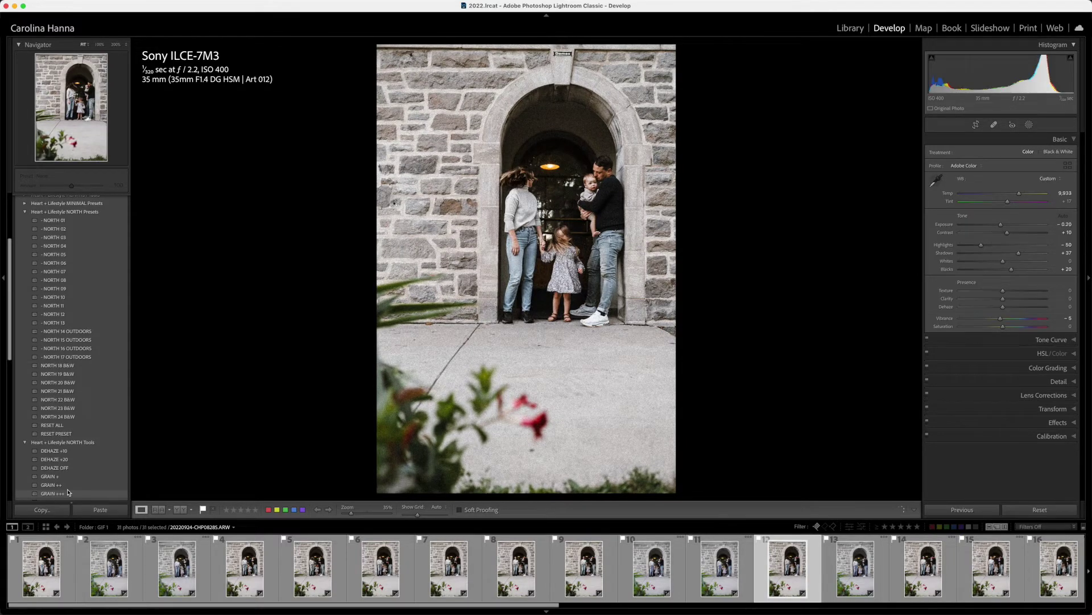
key(Right)
key(Right)
key(Right)
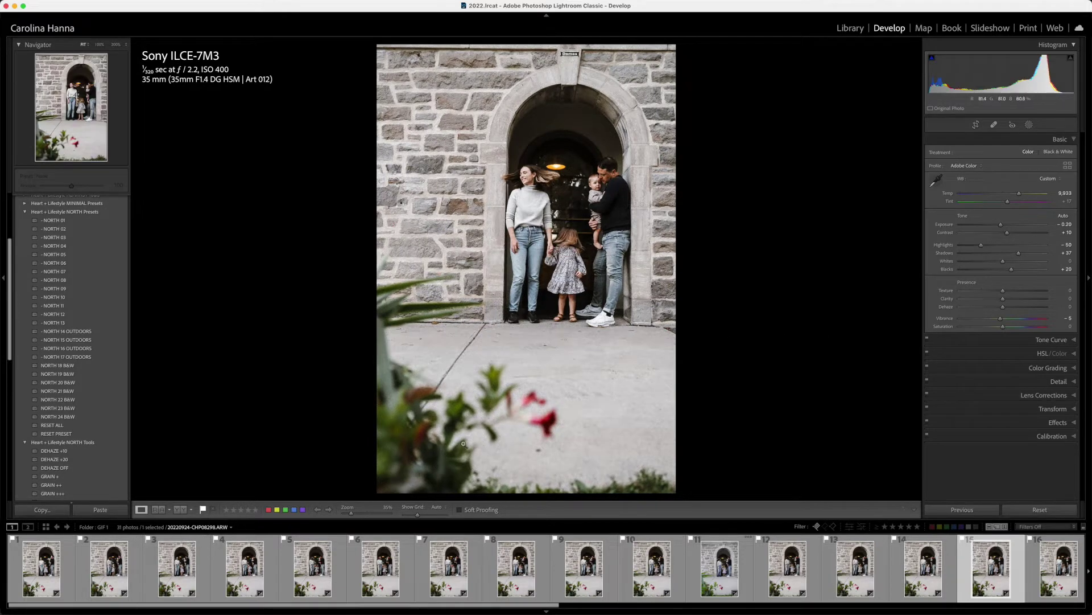
key(super+a)
Export all 31 photos with the CLIENT HIGH RES preset into a new GIF subfolder
right_click(306, 575)
mouse_move(344, 564)
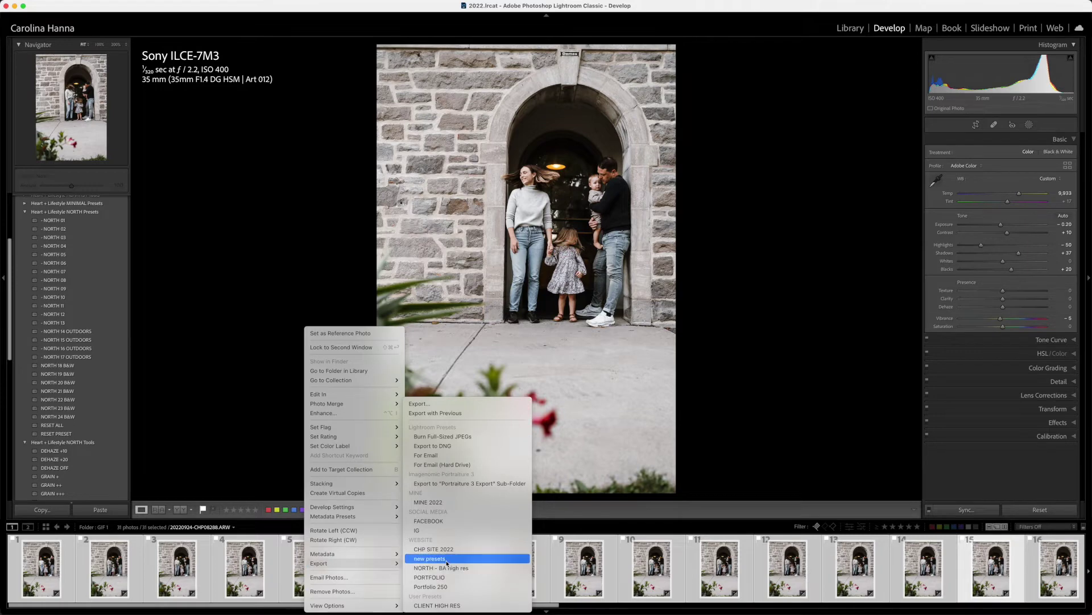
click(419, 404)
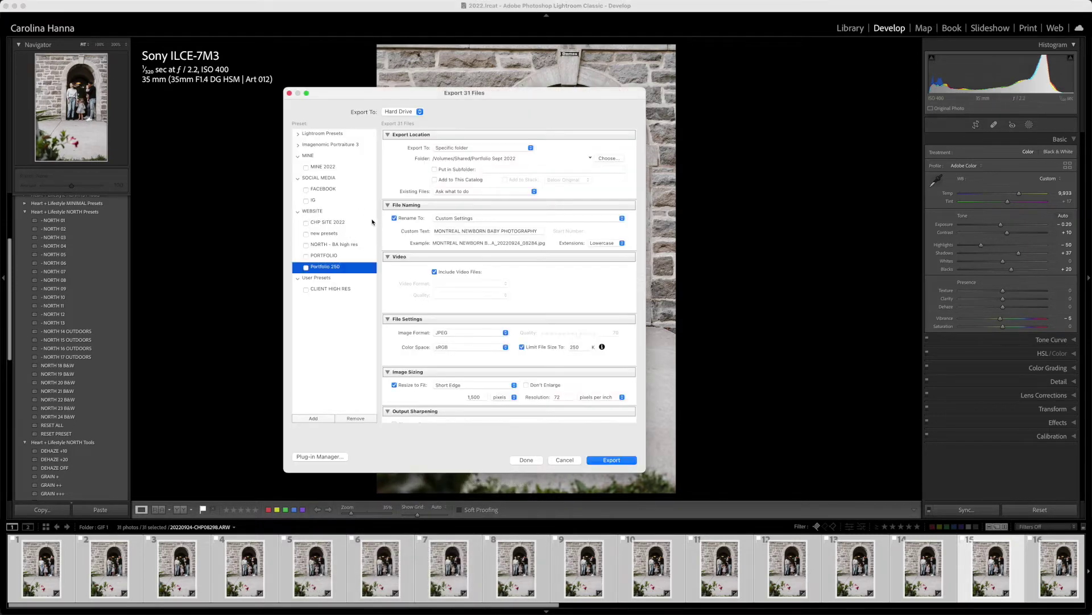
click(329, 289)
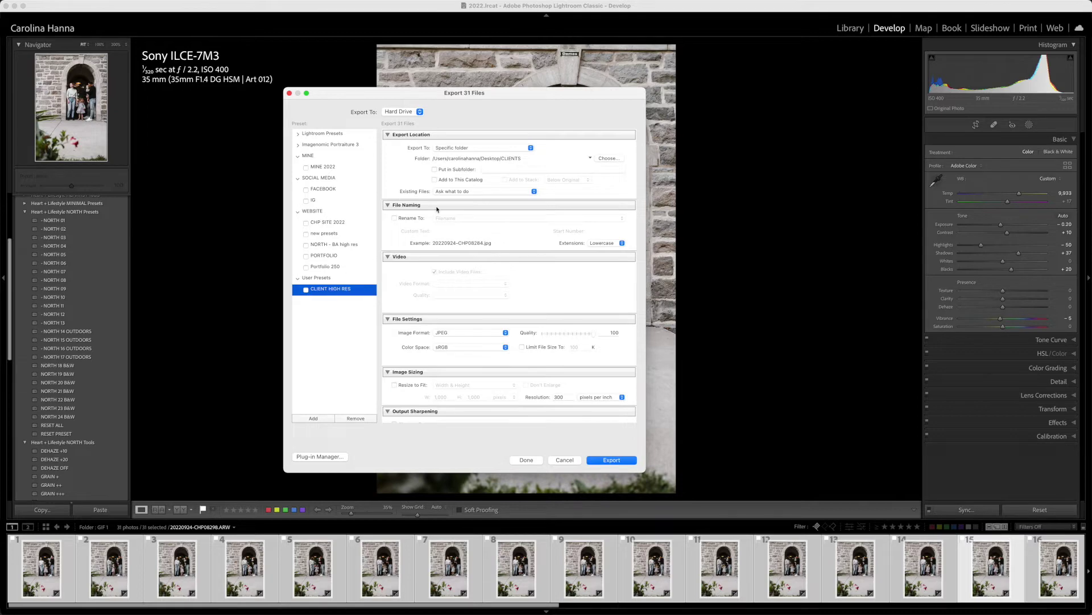
click(454, 169)
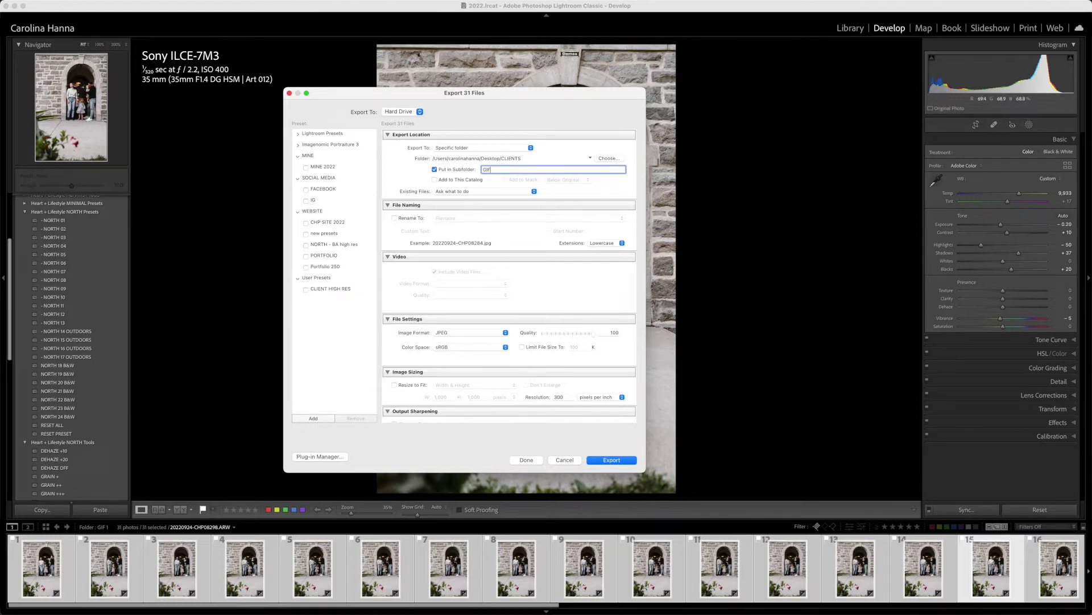
key(Return)
mouse_move(846, 605)
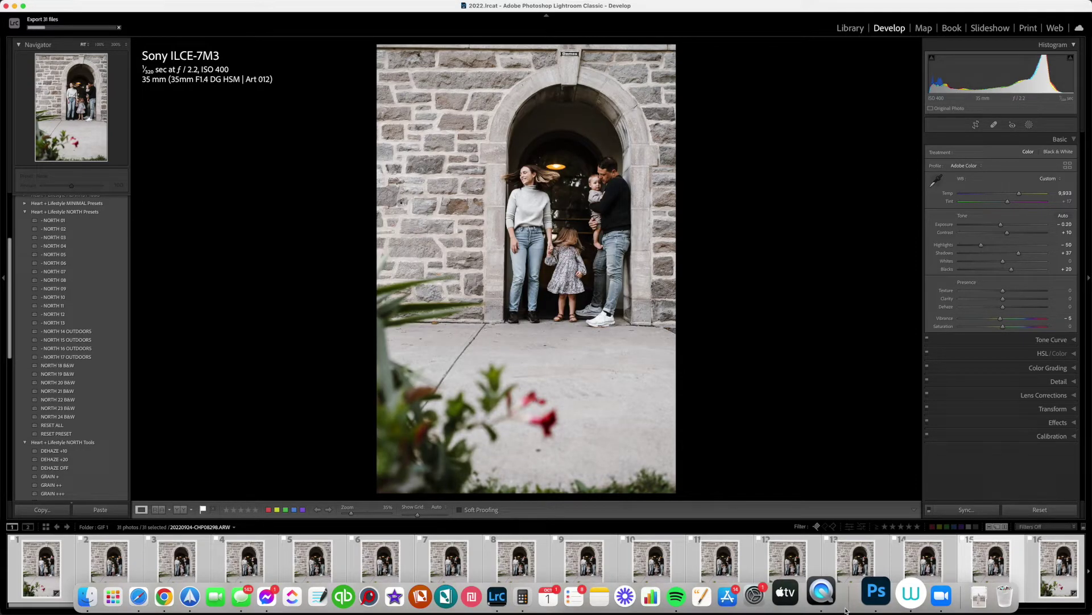
In Photoshop, use Load Files into Stack to bring in all 31 JPEGs from the GIF folder
click(862, 597)
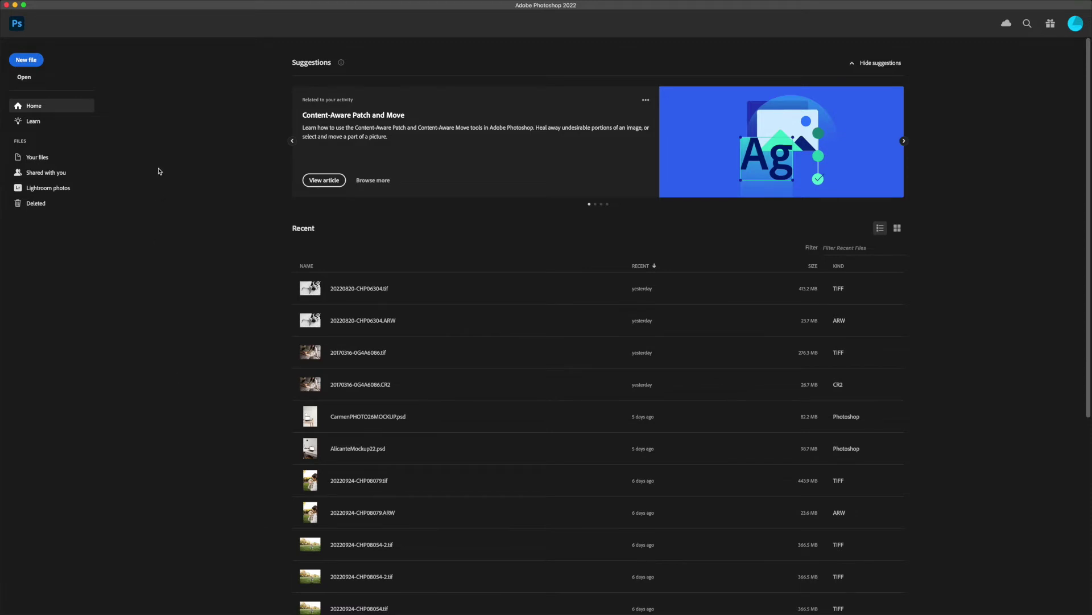
click(67, 4)
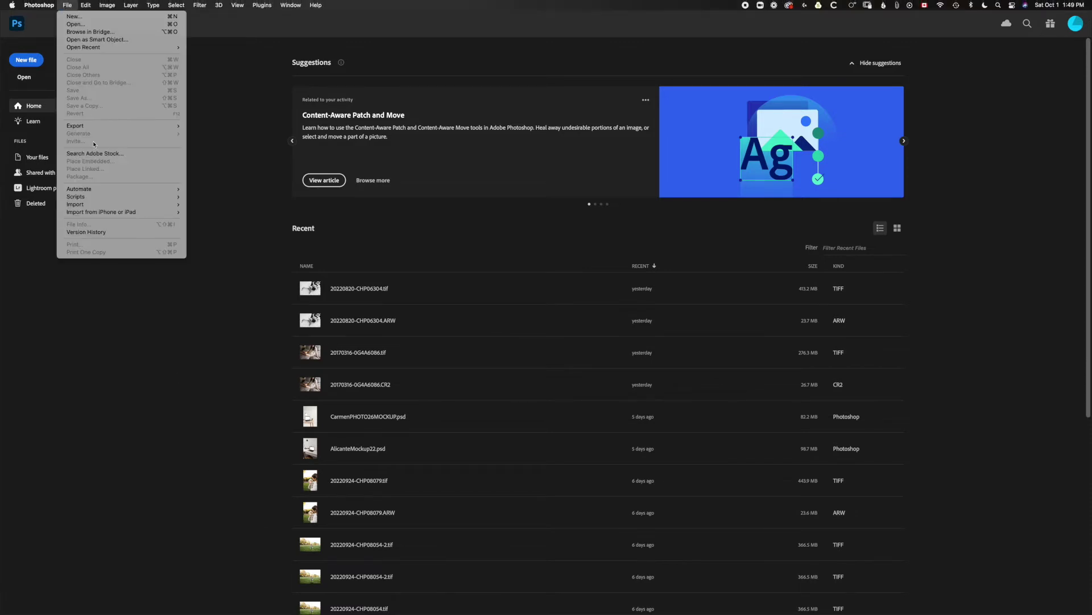
mouse_move(134, 197)
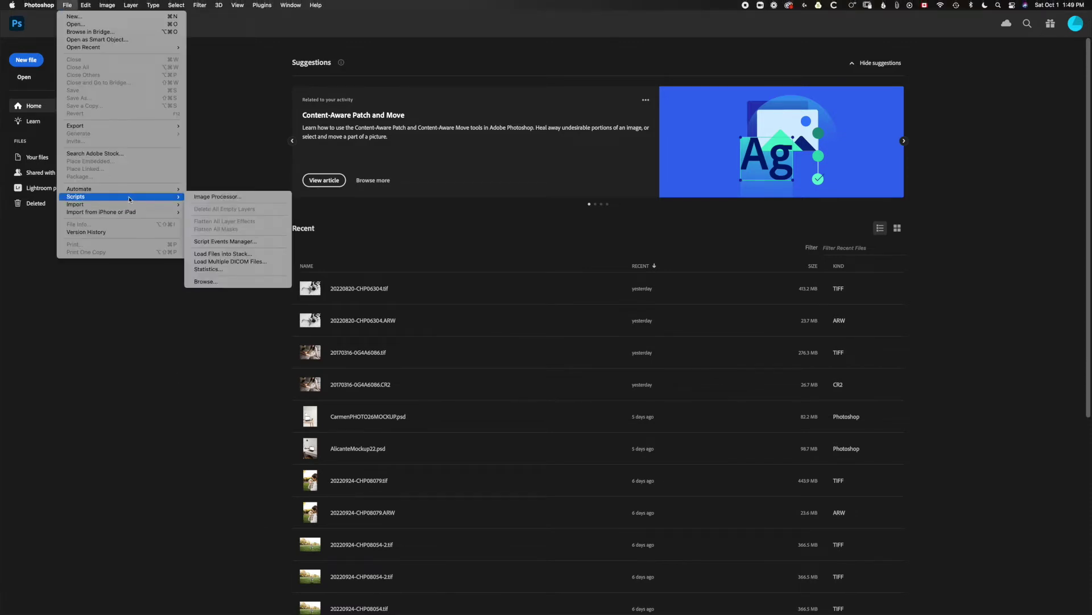
click(229, 259)
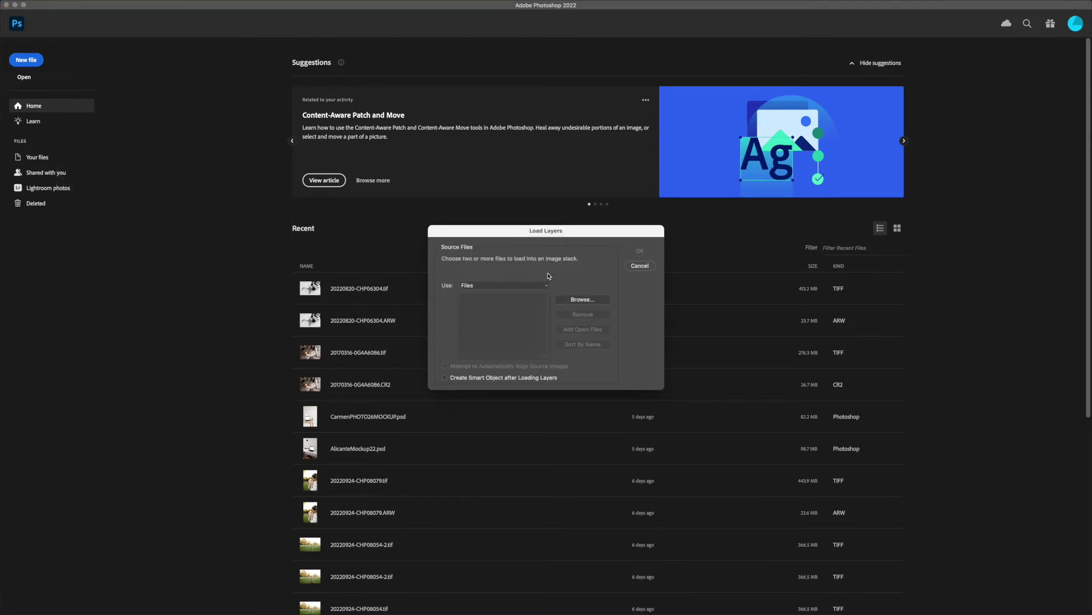
click(591, 301)
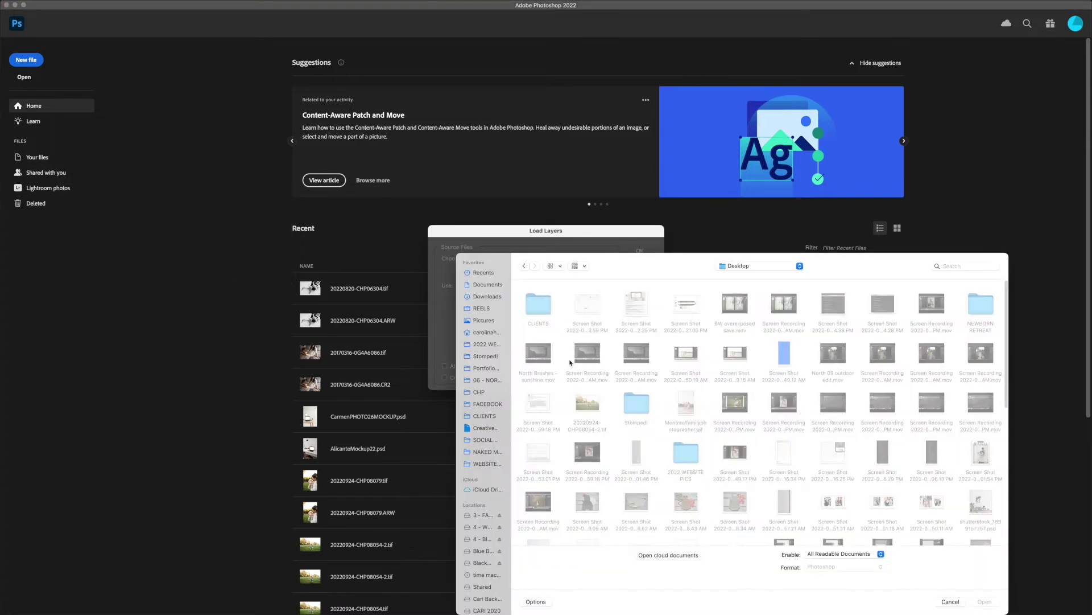
double_click(587, 356)
click(542, 333)
key(super+a)
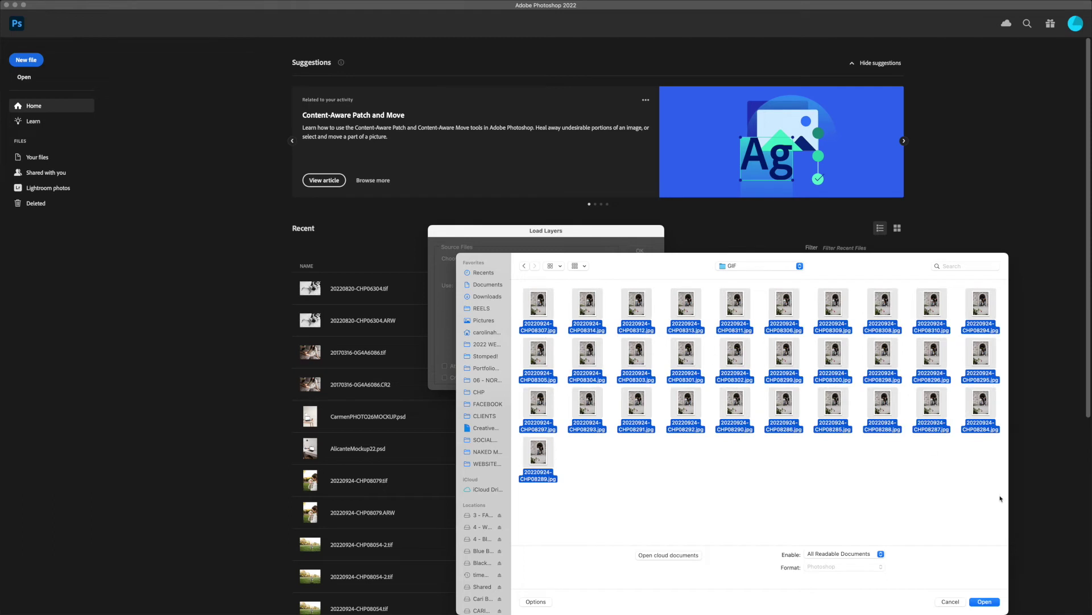
click(988, 603)
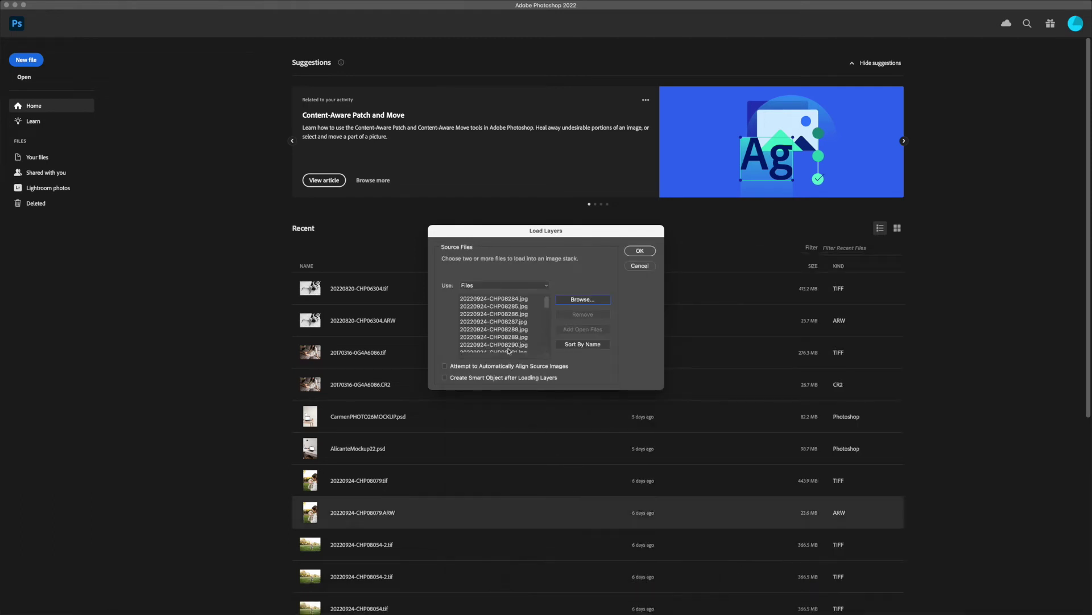
click(641, 251)
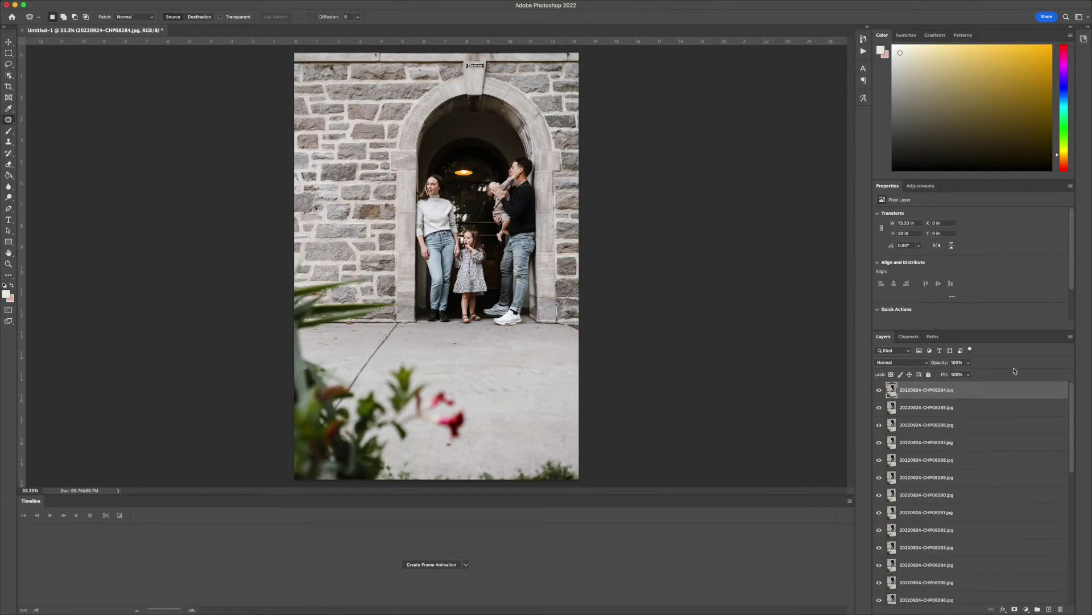
Create a frame animation in the Timeline and make one frame from each photo layer
drag(1074, 433, 1078, 596)
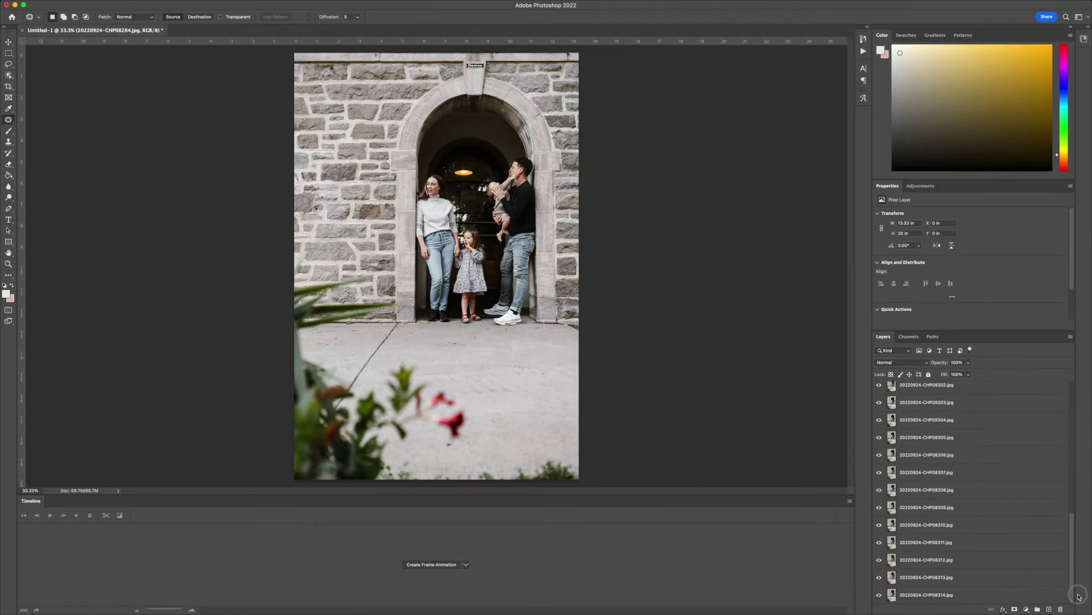
click(432, 565)
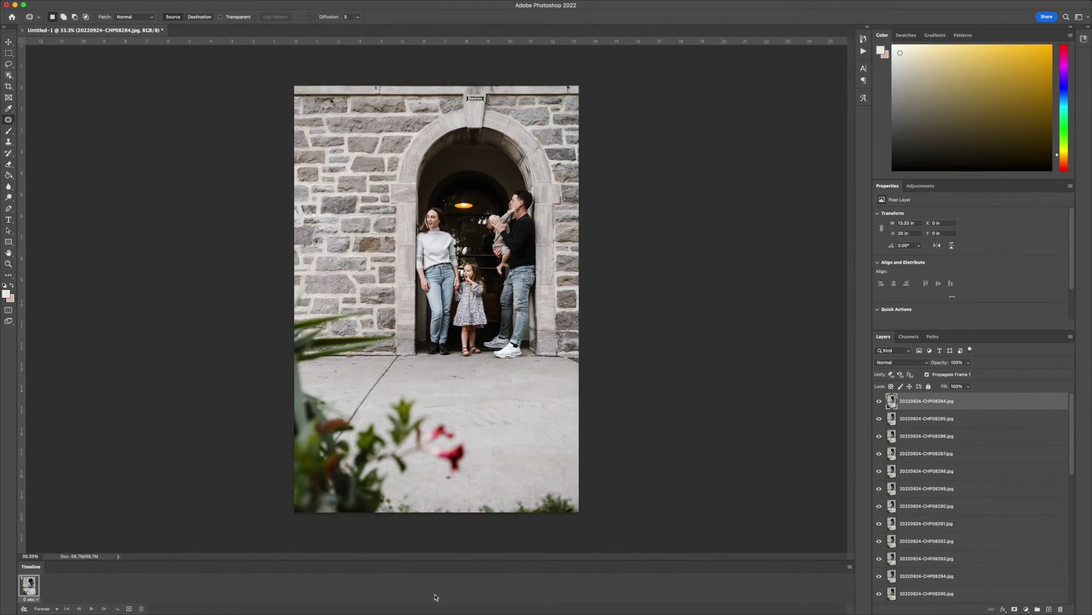
click(850, 568)
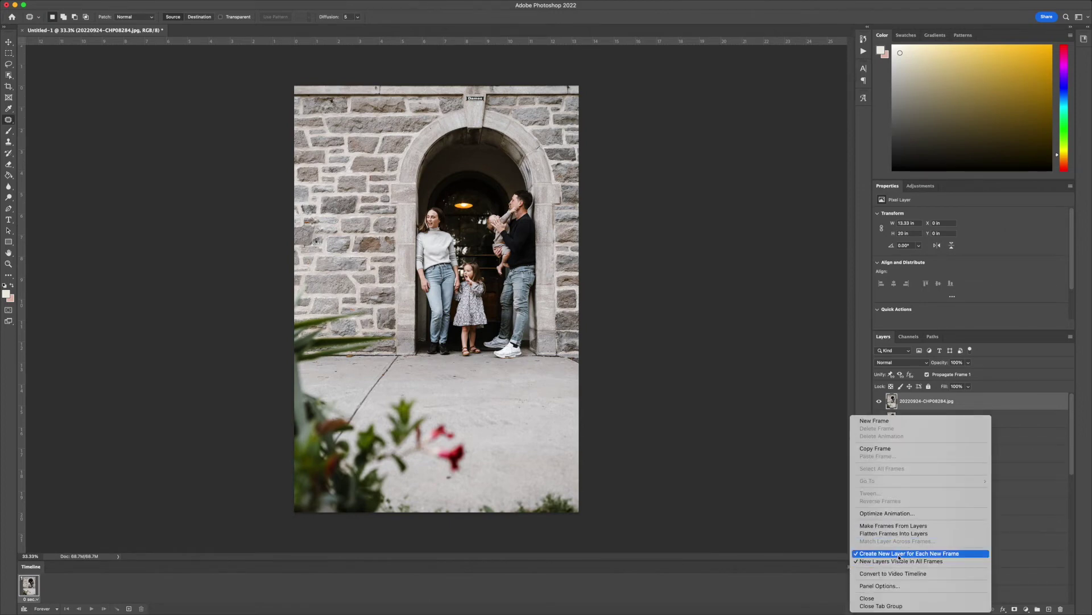
click(894, 525)
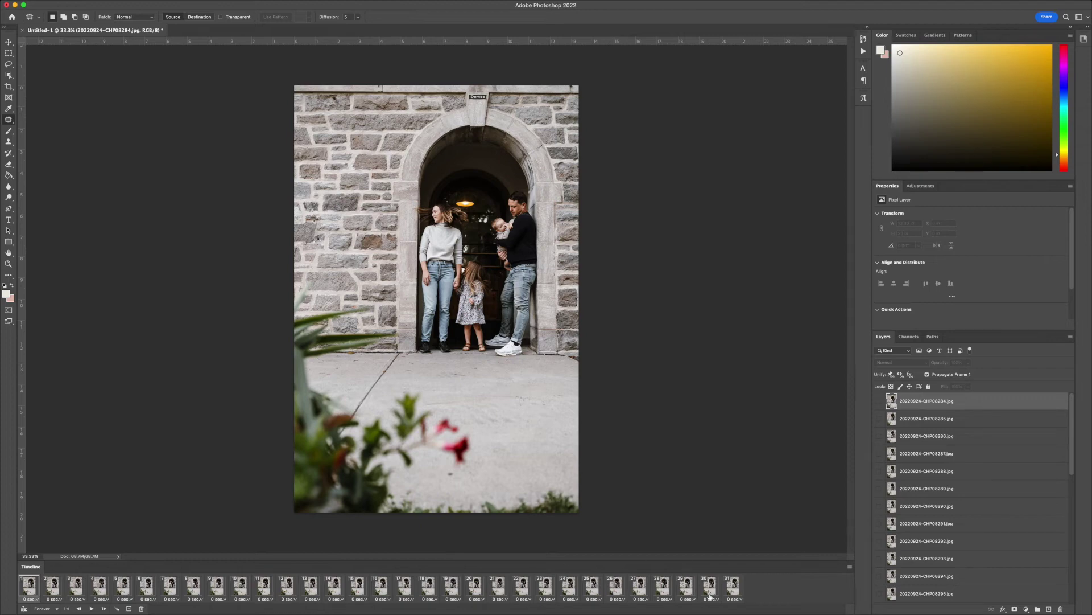
Set all 31 frames to a 0.1-second delay and play the animation to preview it
shift+click(733, 586)
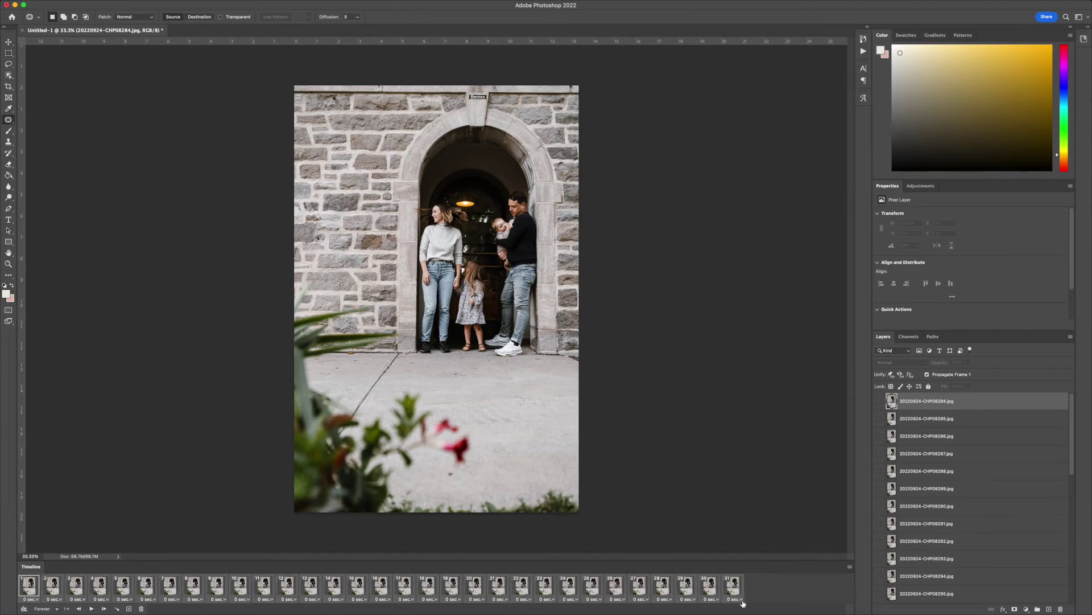
click(742, 604)
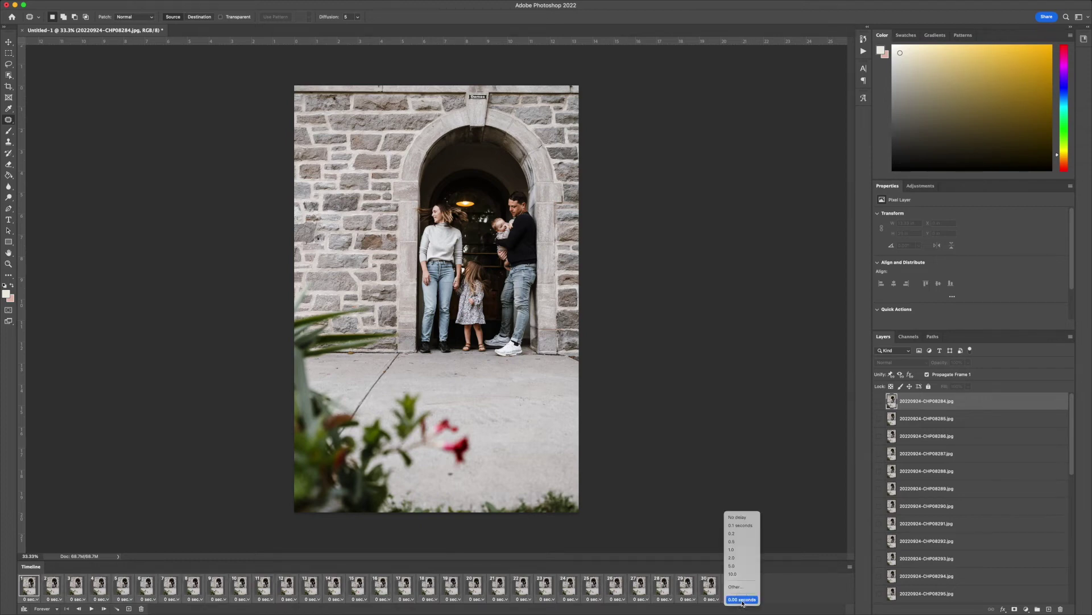
click(741, 525)
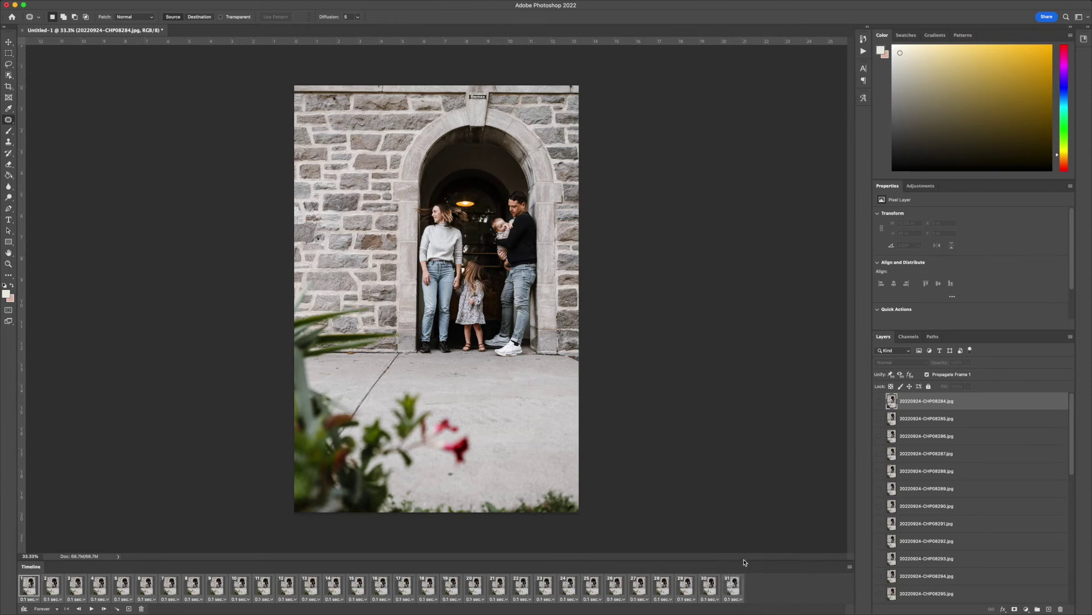
click(92, 608)
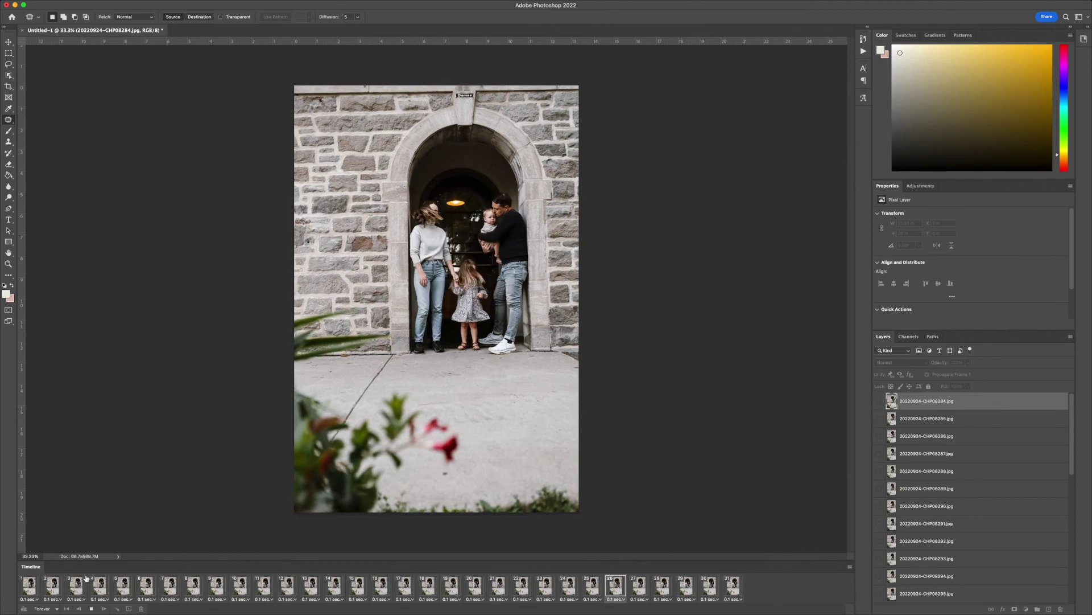
click(91, 608)
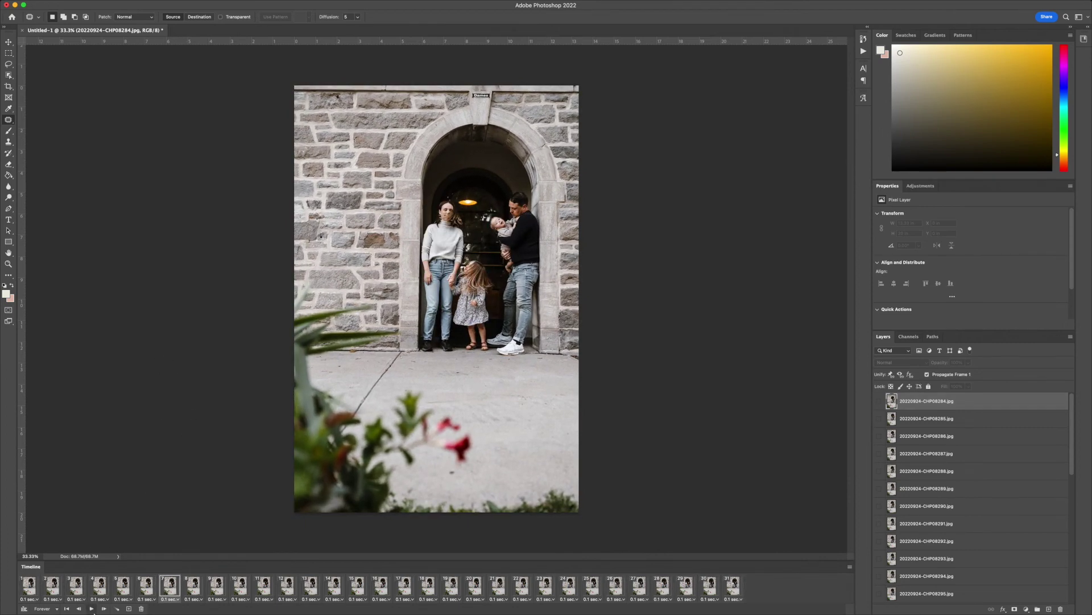
Set looping to Forever and open Save for Web (Legacy), leaving the JPEG Low preset
click(56, 609)
click(47, 585)
click(67, 5)
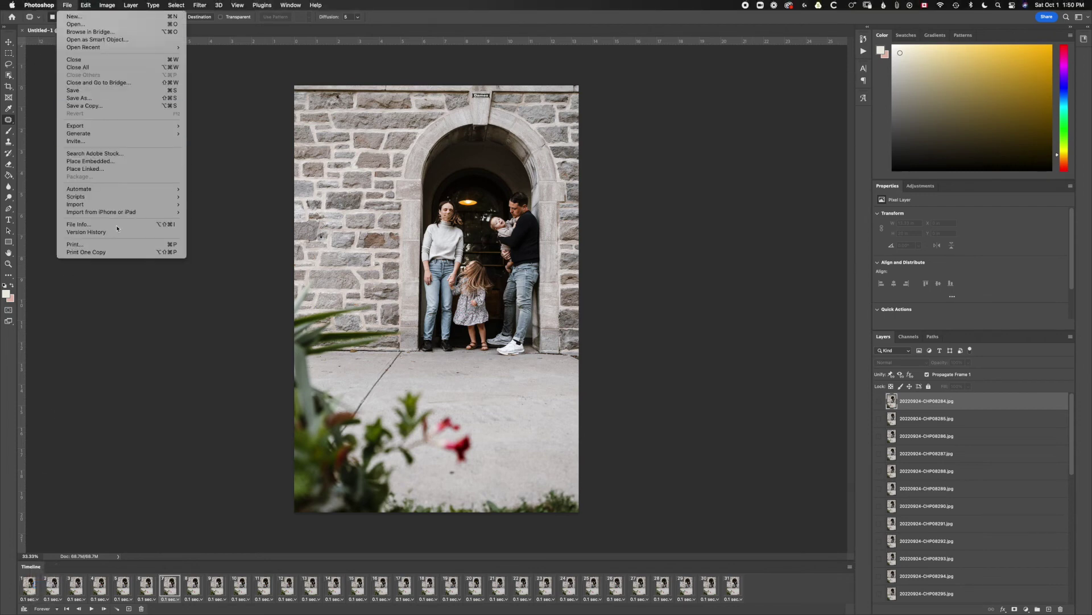
mouse_move(120, 132)
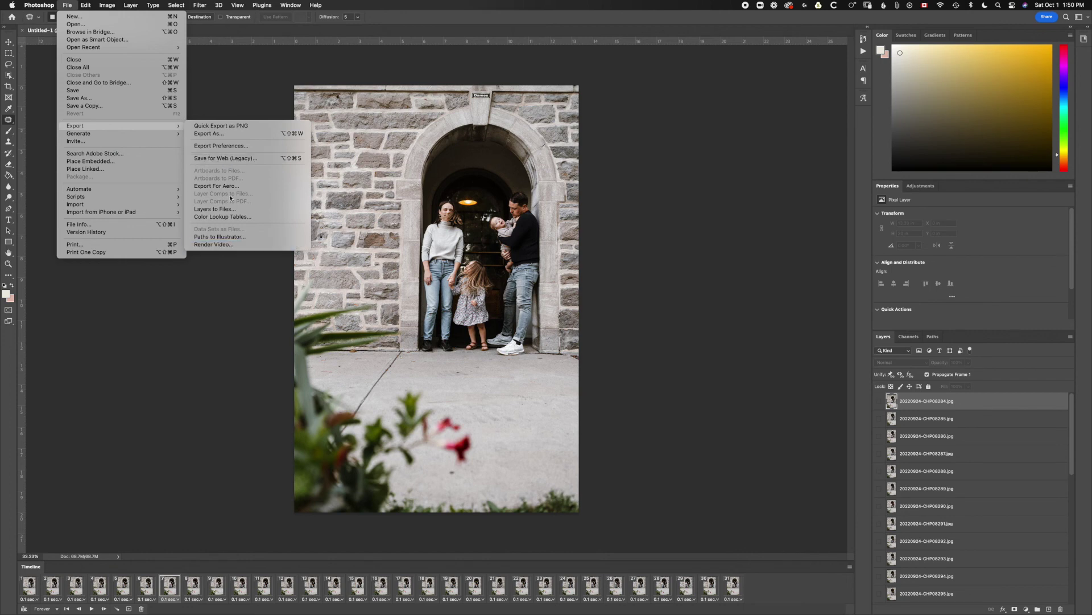
click(222, 159)
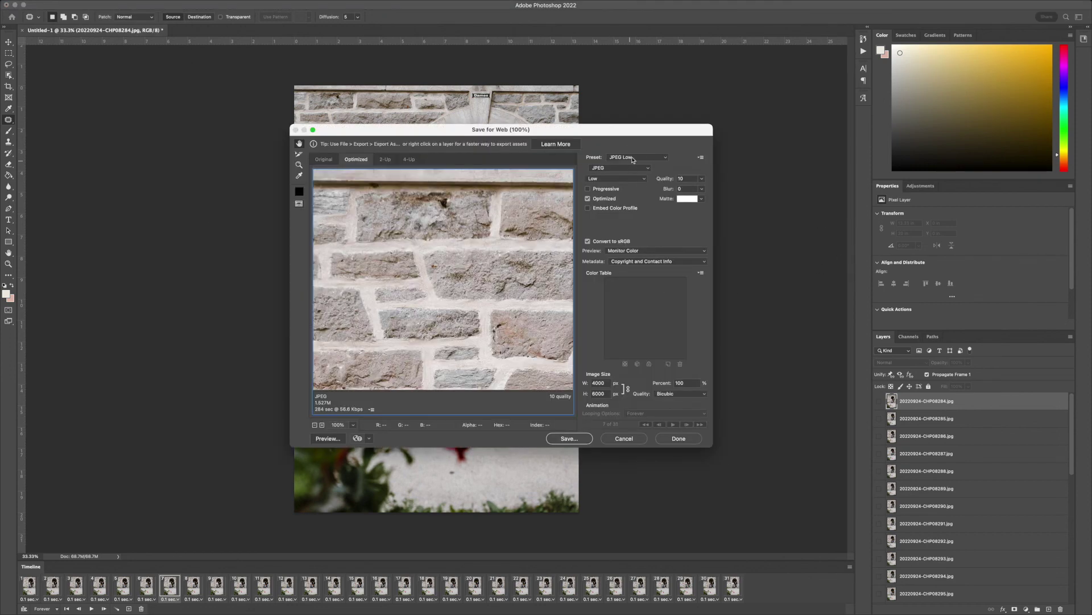
click(633, 157)
click(592, 320)
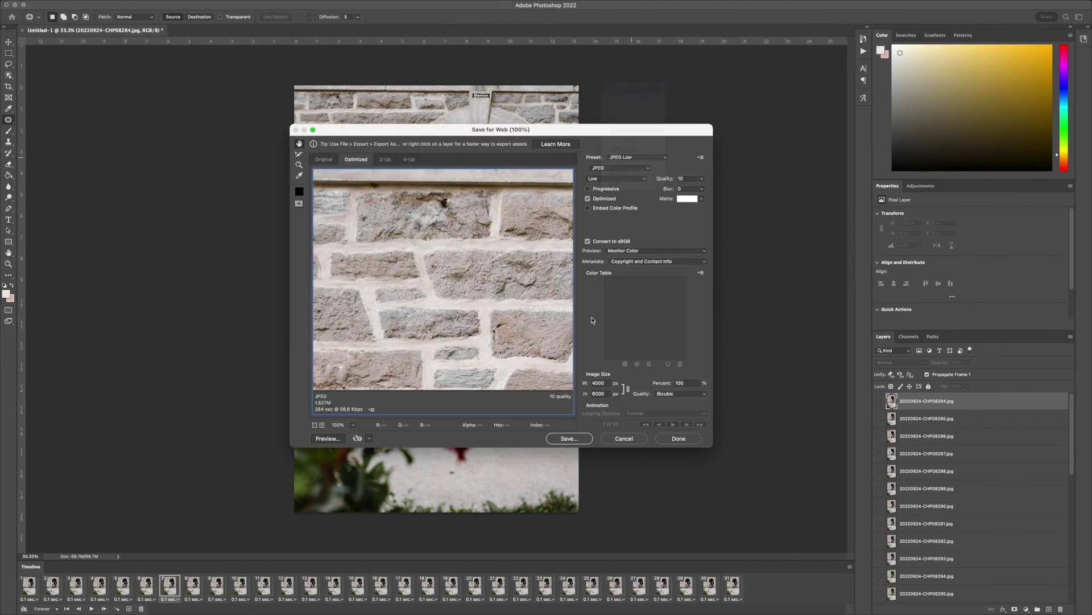